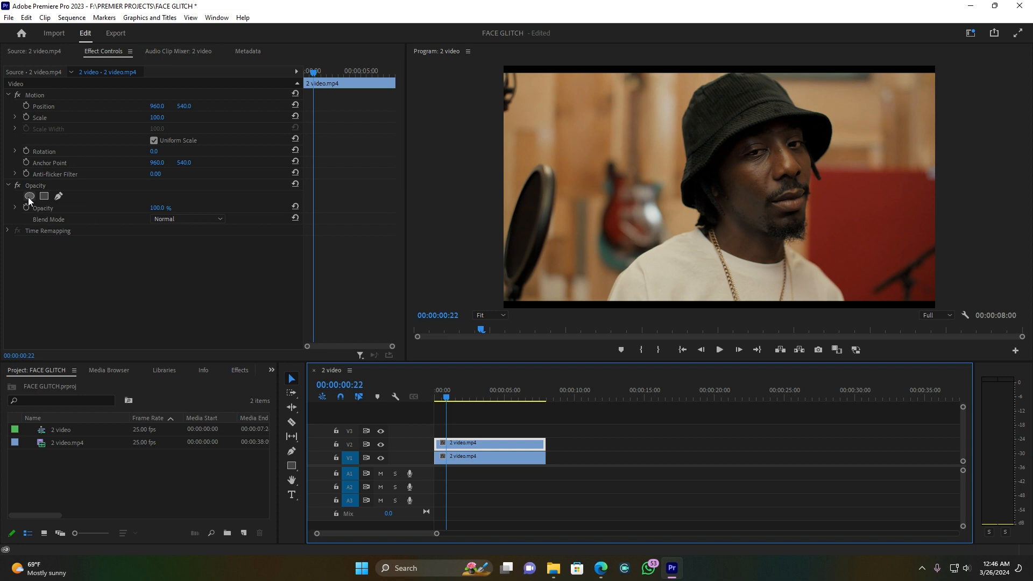
# Position and reshape the elliptical opacity mask on the upper clip so it tightly surrounds the man's face
pyautogui.moveTo(701, 188); pyautogui.dragTo(730, 179)
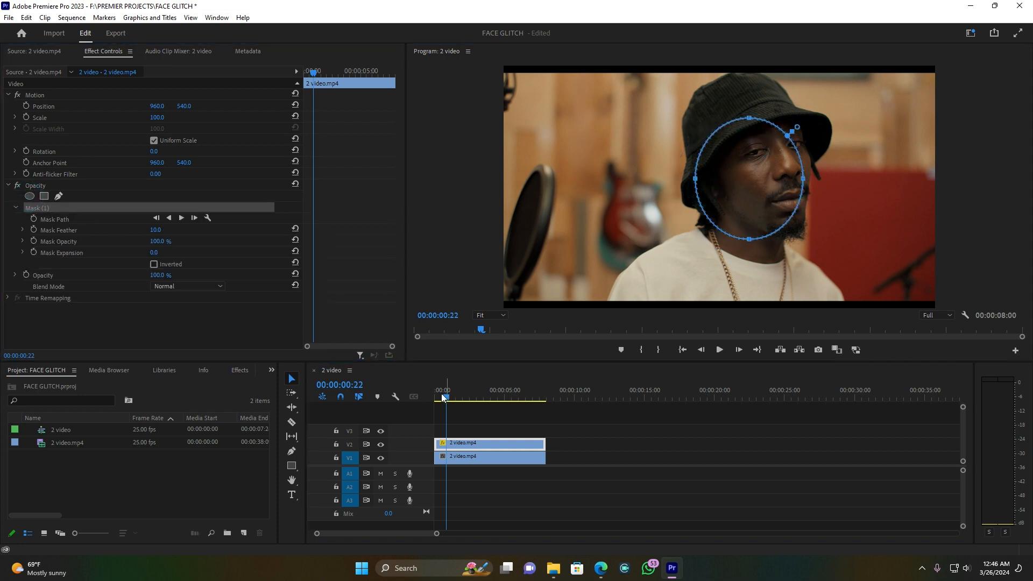
pyautogui.click(442, 398)
pyautogui.moveTo(735, 189); pyautogui.dragTo(731, 188)
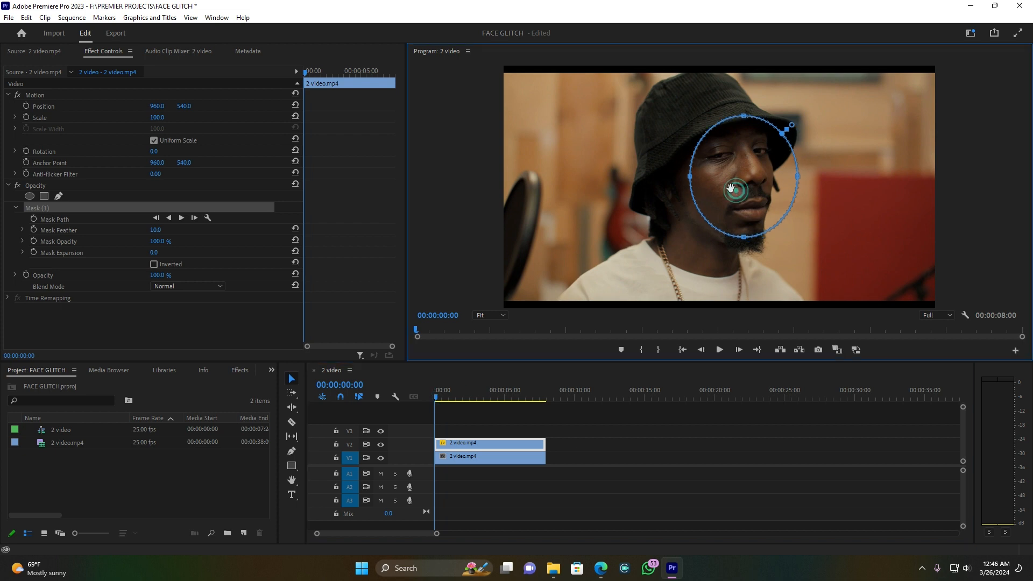
pyautogui.moveTo(797, 176); pyautogui.dragTo(765, 188)
pyautogui.moveTo(782, 139); pyautogui.dragTo(791, 132)
pyautogui.moveTo(750, 183); pyautogui.dragTo(749, 185)
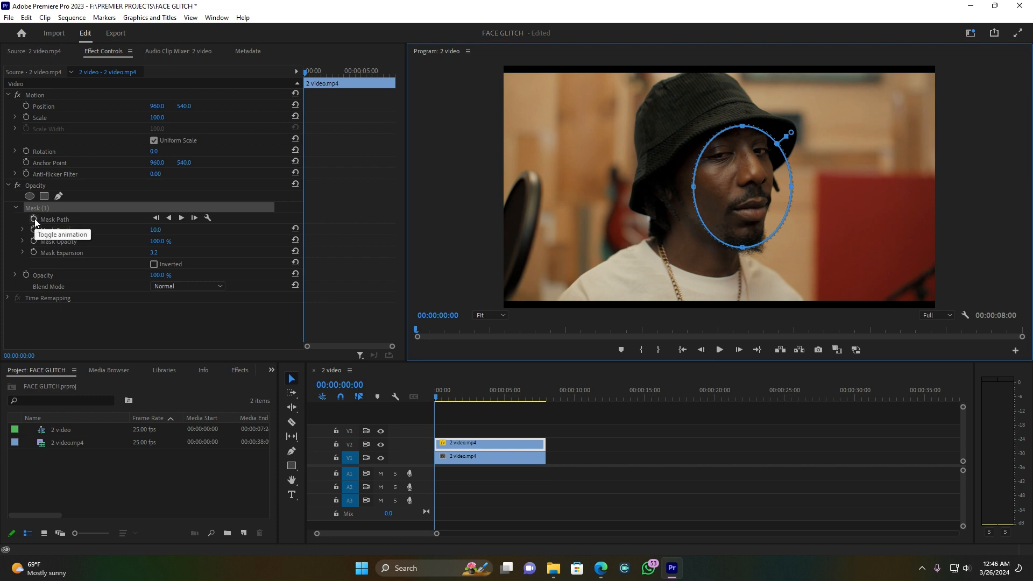
# Return to the start of the clip and enable Mask Path animation for the face mask
pyautogui.click(438, 397)
pyautogui.press('space')
pyautogui.moveTo(452, 395); pyautogui.dragTo(429, 399)
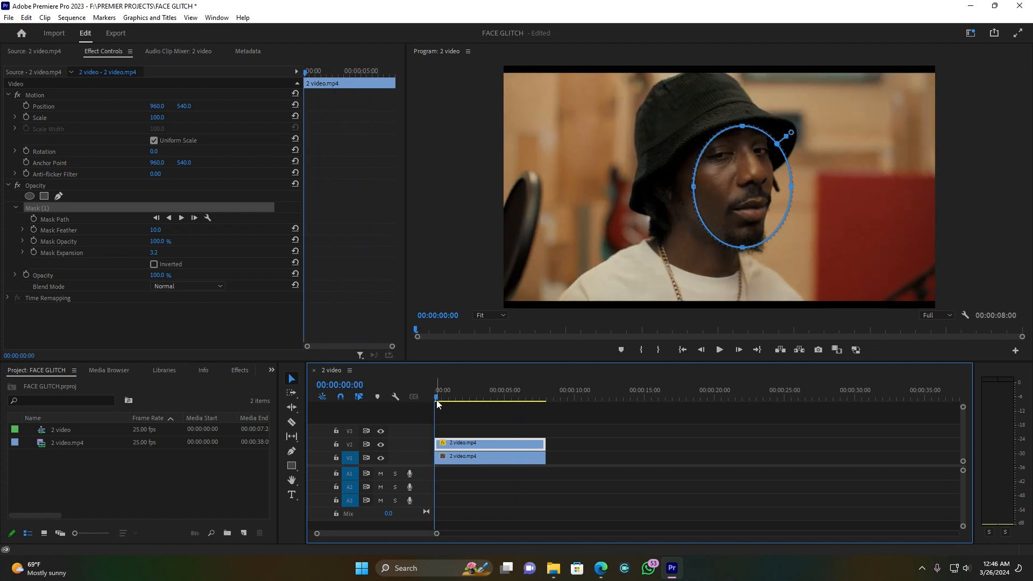
pyautogui.click(32, 222)
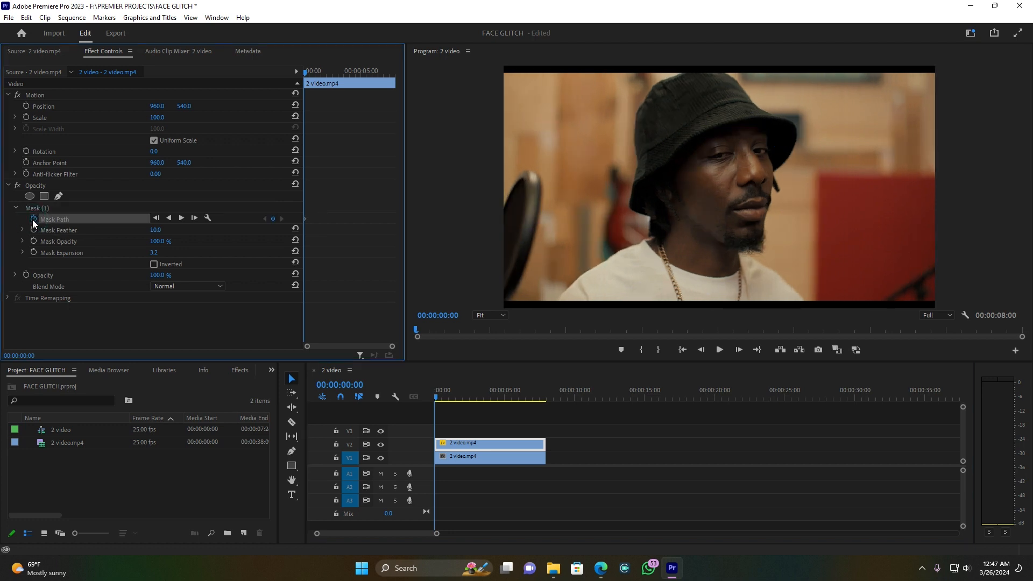
pyautogui.click(33, 207)
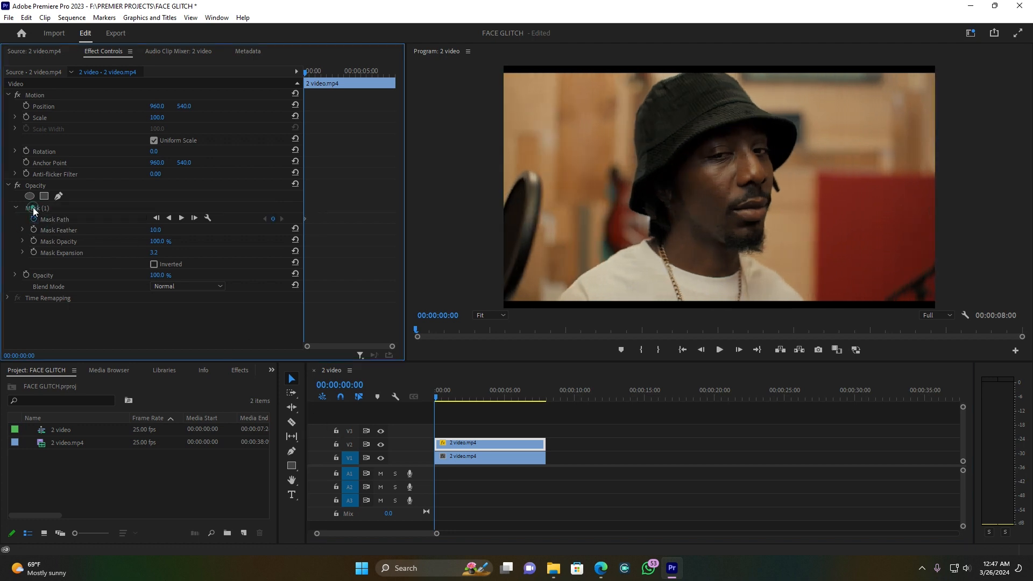
pyautogui.click(43, 207)
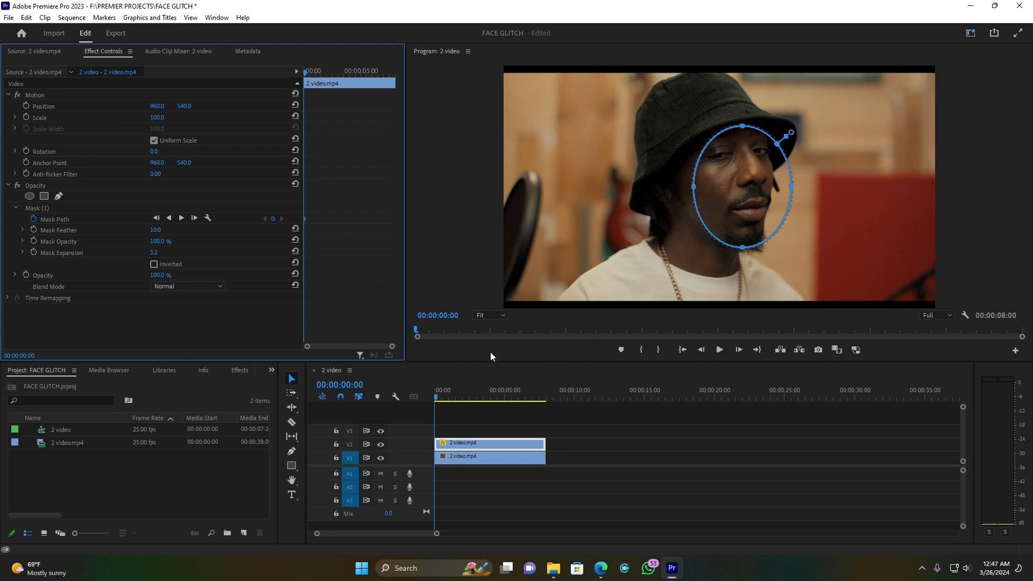
pyautogui.moveTo(392, 347); pyautogui.dragTo(351, 347)
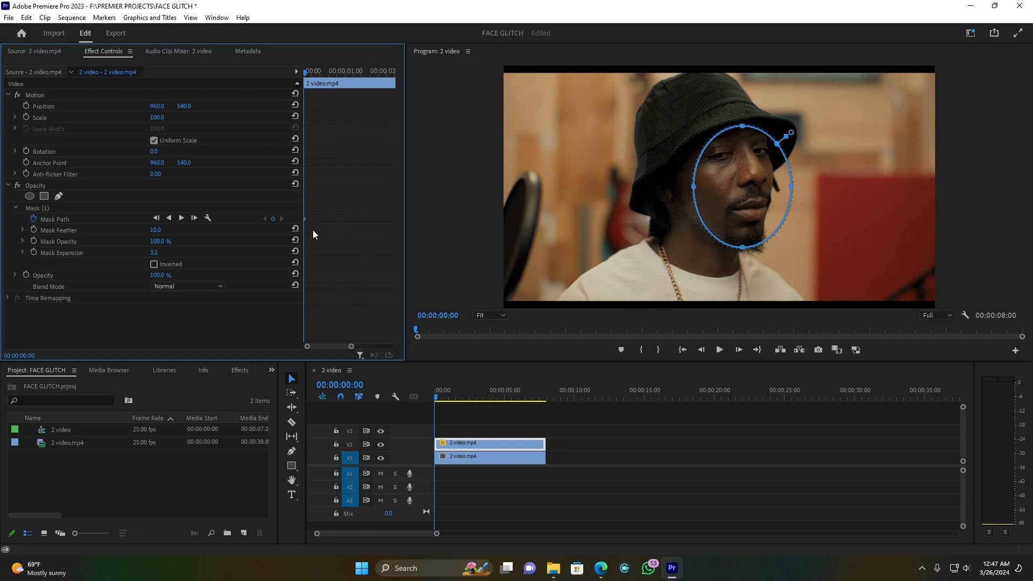
# Step forward a few frames at a time and move the mask onto the face, adding mask path keyframes
pyautogui.click(436, 395)
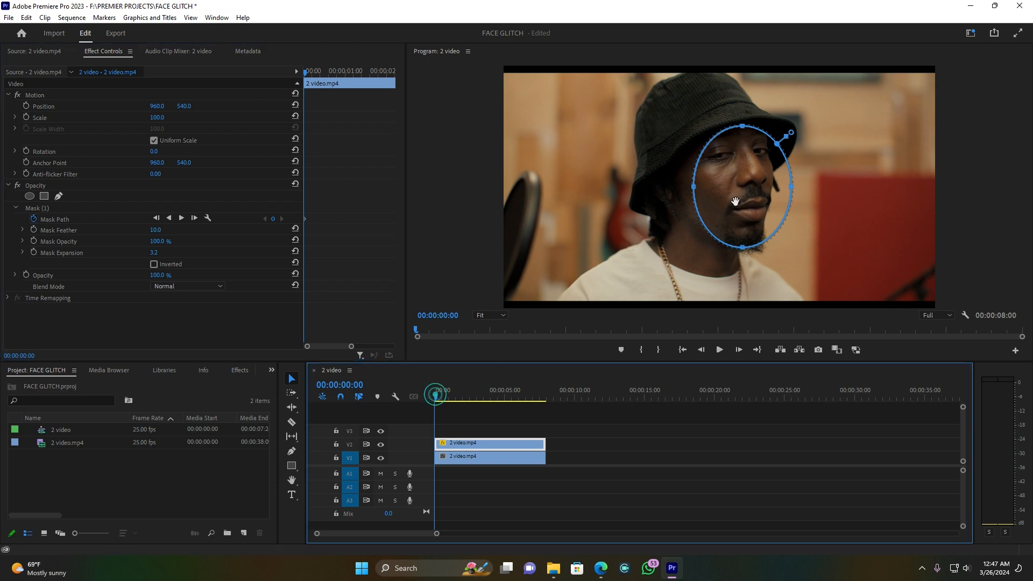
pyautogui.press('Right')
pyautogui.press('Right')
pyautogui.moveTo(741, 200); pyautogui.dragTo(748, 192)
pyautogui.click(438, 398)
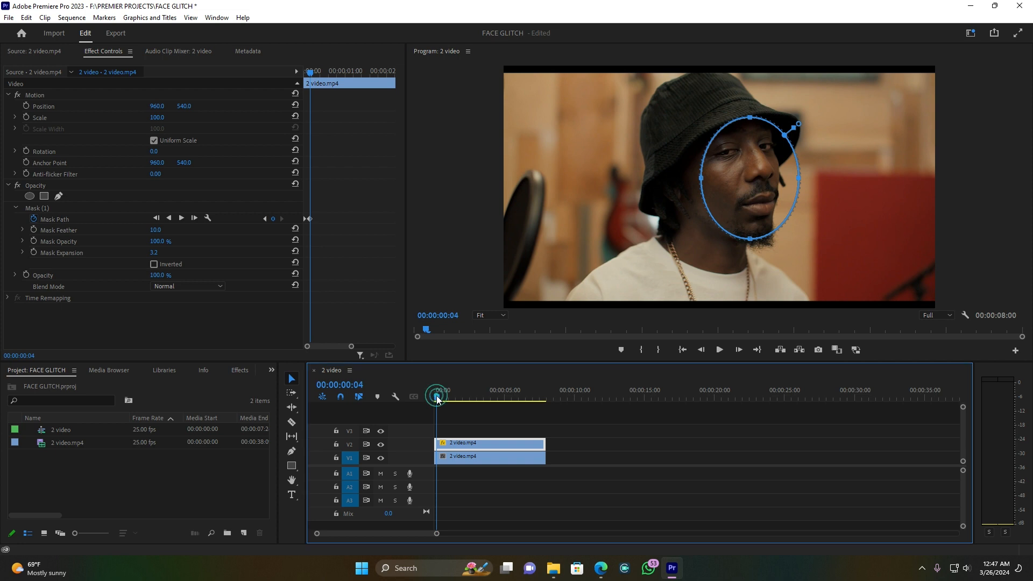
pyautogui.press('Right')
pyautogui.press('Right')
pyautogui.press('Right')
pyautogui.moveTo(744, 193); pyautogui.dragTo(715, 173)
# Continue advancing through the clip to its end, repositioning the mask path to follow the face at each stop
pyautogui.click(457, 380)
pyautogui.press('Right')
pyautogui.press('Right')
pyautogui.press('Right')
pyautogui.press('Right')
pyautogui.press('Right')
pyautogui.press('Right')
pyautogui.press('Right')
pyautogui.press('Right')
pyautogui.press('Right')
pyautogui.press('Right')
pyautogui.press('Right')
pyautogui.press('Right')
pyautogui.press('Right')
pyautogui.press('Right')
pyautogui.press('Right')
pyautogui.press('Right')
pyautogui.press('Right')
pyautogui.press('Right')
pyautogui.press('Right')
pyautogui.press('Right')
pyautogui.press('Right')
pyautogui.press('Right')
pyautogui.press('Right')
pyautogui.press('Right')
pyautogui.press('Right')
pyautogui.press('Right')
pyautogui.press('Right')
pyautogui.press('Right')
pyautogui.press('Right')
pyautogui.press('Right')
pyautogui.press('Right')
pyautogui.press('Right')
pyautogui.press('Right')
pyautogui.press('Right')
pyautogui.press('Right')
pyautogui.click(458, 399)
pyautogui.press('Right')
pyautogui.press('Right')
pyautogui.press('Right')
pyautogui.press('Right')
pyautogui.press('Right')
pyautogui.press('Right')
pyautogui.press('Right')
pyautogui.press('Right')
pyautogui.press('Right')
pyautogui.press('Right')
pyautogui.press('Right')
pyautogui.press('Right')
pyautogui.press('Right')
pyautogui.click(466, 396)
pyautogui.press('Right')
pyautogui.press('Right')
pyautogui.press('Right')
pyautogui.press('Right')
pyautogui.press('Right')
pyautogui.press('Right')
pyautogui.press('Right')
pyautogui.press('Right')
pyautogui.press('Right')
pyautogui.press('Right')
pyautogui.click(474, 397)
pyautogui.press('Right')
pyautogui.press('Right')
pyautogui.press('Right')
pyautogui.press('Right')
pyautogui.press('Right')
pyautogui.press('Right')
pyautogui.press('Right')
pyautogui.press('Right')
pyautogui.press('Right')
pyautogui.press('Right')
pyautogui.press('Right')
pyautogui.press('Right')
pyautogui.press('Right')
pyautogui.click(482, 398)
pyautogui.press('Right')
pyautogui.press('Right')
pyautogui.press('Right')
pyautogui.press('Right')
pyautogui.press('Right')
pyautogui.press('Right')
pyautogui.press('Right')
pyautogui.press('Right')
pyautogui.press('Right')
pyautogui.press('Right')
pyautogui.press('Right')
pyautogui.press('Right')
pyautogui.press('Right')
pyautogui.press('Right')
pyautogui.click(491, 399)
pyautogui.press('Right')
pyautogui.press('Right')
pyautogui.press('Right')
pyautogui.press('Right')
pyautogui.press('Right')
pyautogui.press('Right')
pyautogui.press('Right')
pyautogui.press('Right')
pyautogui.press('Right')
pyautogui.press('Right')
pyautogui.press('Right')
pyautogui.press('Right')
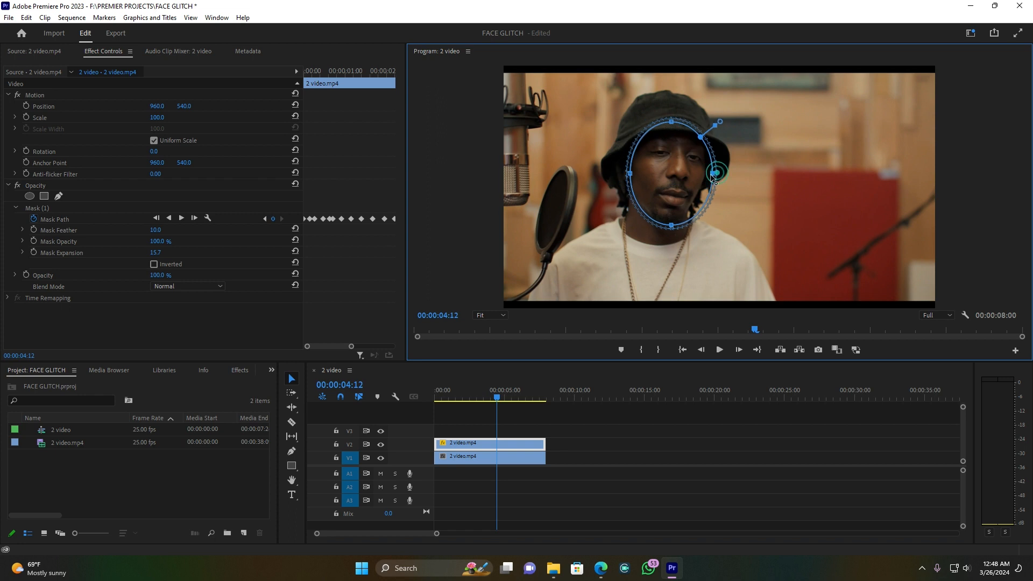
pyautogui.press('Right')
pyautogui.press('Right')
pyautogui.press('Right')
pyautogui.press('Right')
pyautogui.press('Right')
pyautogui.press('Right')
pyautogui.press('Right')
pyautogui.press('Right')
pyautogui.click(501, 398)
pyautogui.press('Right')
pyautogui.press('Right')
pyautogui.press('Right')
pyautogui.press('Right')
pyautogui.press('Right')
pyautogui.press('Right')
pyautogui.click(505, 398)
pyautogui.press('Right')
pyautogui.press('Right')
pyautogui.press('Right')
pyautogui.press('Right')
pyautogui.press('Right')
pyautogui.press('Right')
pyautogui.press('Right')
pyautogui.press('Right')
pyautogui.press('Right')
pyautogui.press('Right')
pyautogui.press('Right')
pyautogui.press('Right')
pyautogui.press('Right')
pyautogui.press('Right')
pyautogui.press('Right')
pyautogui.moveTo(688, 207); pyautogui.dragTo(719, 175)
pyautogui.click(513, 399)
pyautogui.press('Right')
pyautogui.press('Right')
pyautogui.press('Right')
pyautogui.press('Right')
pyautogui.press('Right')
pyautogui.press('Right')
pyautogui.press('Right')
pyautogui.press('Right')
pyautogui.press('Right')
pyautogui.press('Right')
pyautogui.press('Right')
pyautogui.press('Right')
pyautogui.press('Right')
pyautogui.press('Right')
pyautogui.press('Right')
pyautogui.press('Right')
pyautogui.press('Right')
pyautogui.press('Right')
pyautogui.press('Right')
pyautogui.press('Right')
pyautogui.click(527, 400)
pyautogui.press('Right')
pyautogui.press('Right')
pyautogui.press('Right')
pyautogui.press('Right')
pyautogui.press('Right')
pyautogui.press('Right')
pyautogui.press('Right')
pyautogui.press('Right')
pyautogui.press('Right')
pyautogui.press('Right')
pyautogui.press('Right')
pyautogui.press('Right')
pyautogui.press('Right')
pyautogui.press('Right')
pyautogui.press('Right')
pyautogui.press('Right')
pyautogui.press('Right')
pyautogui.press('Right')
pyautogui.press('Right')
pyautogui.press('Right')
pyautogui.click(547, 399)
pyautogui.press('Left')
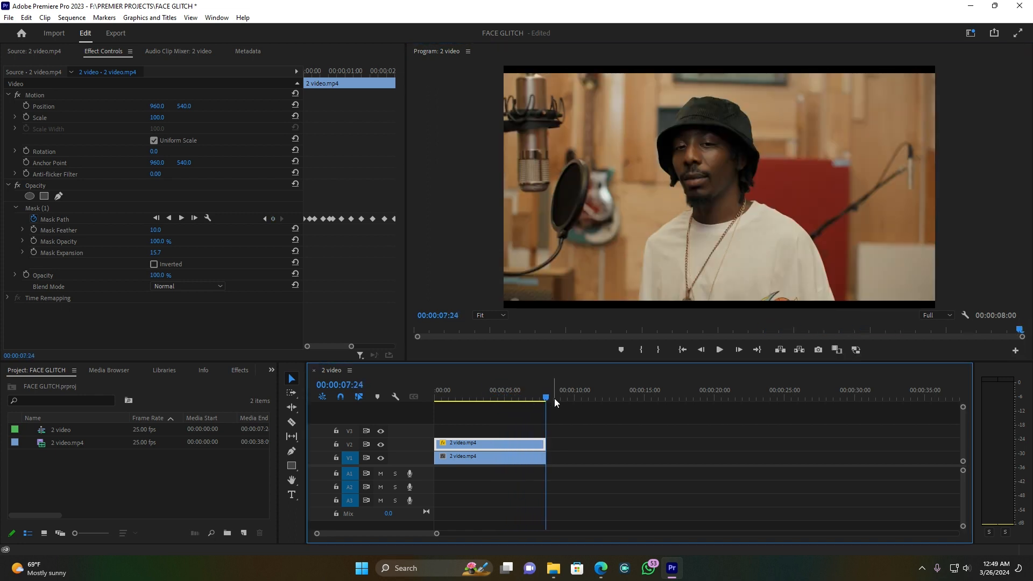
# Hide the bottom video track to view the masked face alone and raise the mask feather to about 101
pyautogui.moveTo(529, 399); pyautogui.dragTo(446, 399)
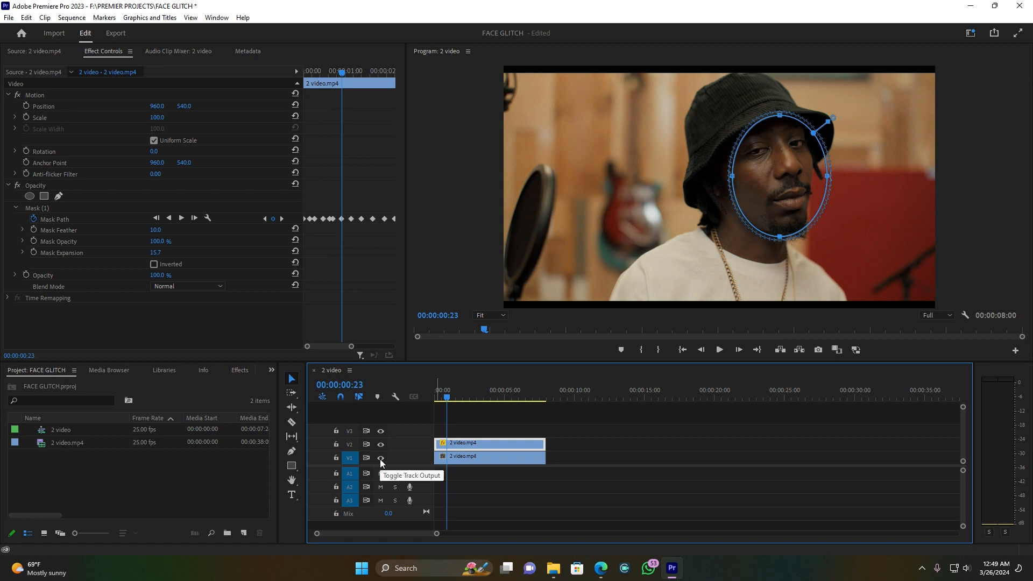
pyautogui.click(381, 458)
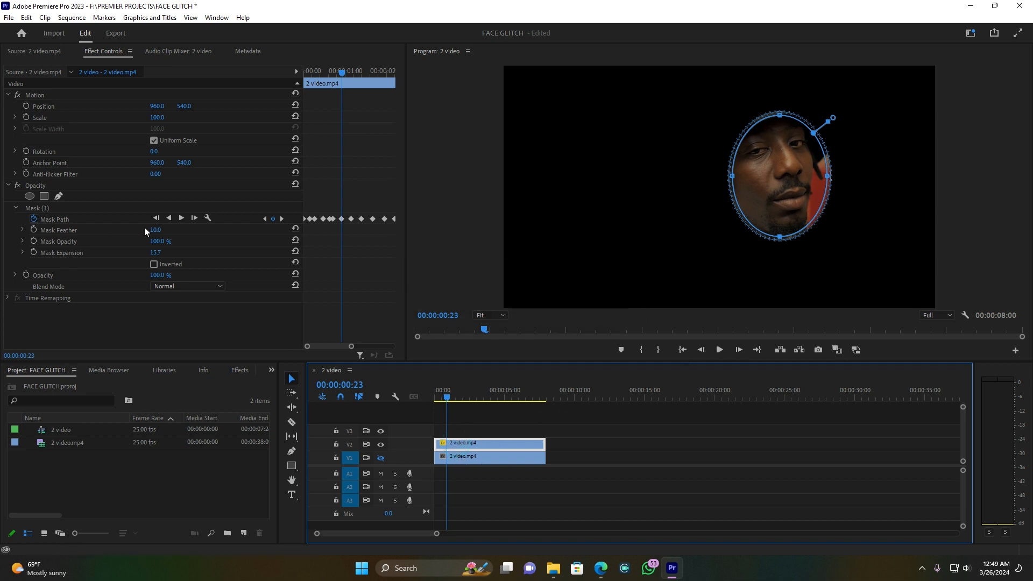
pyautogui.moveTo(156, 231); pyautogui.dragTo(170, 231)
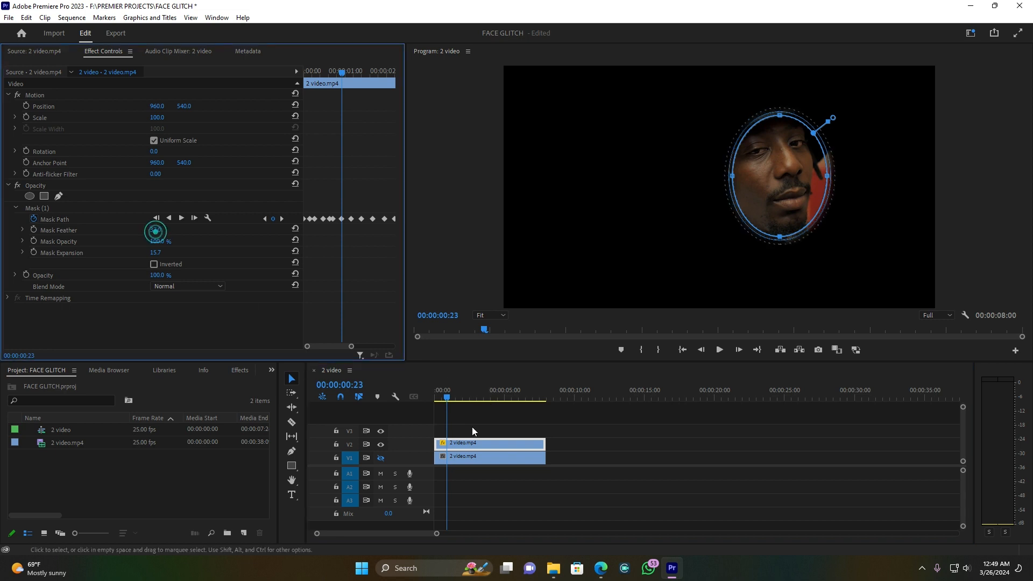
pyautogui.click(473, 430)
pyautogui.click(456, 445)
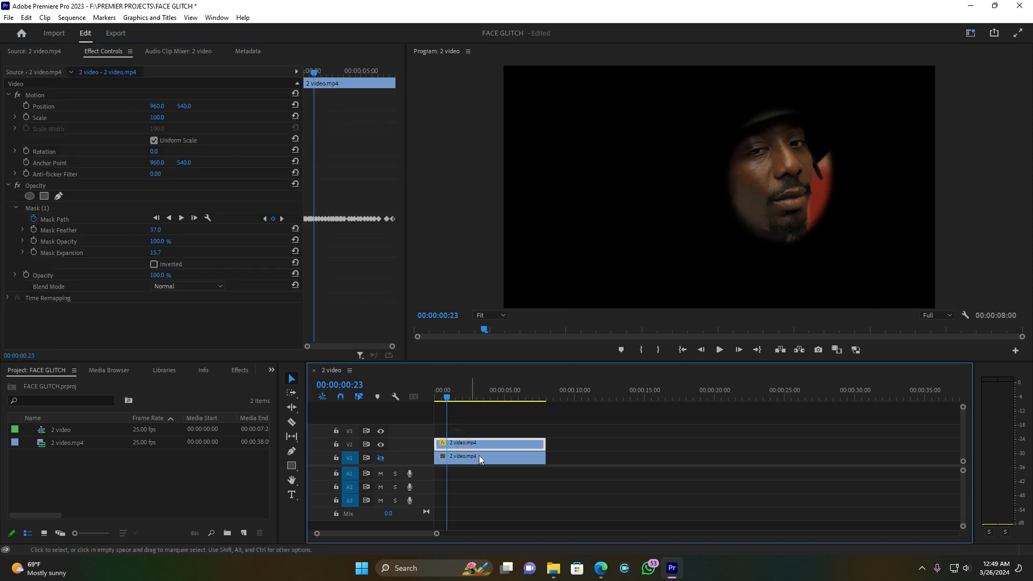
pyautogui.moveTo(156, 231); pyautogui.dragTo(186, 232)
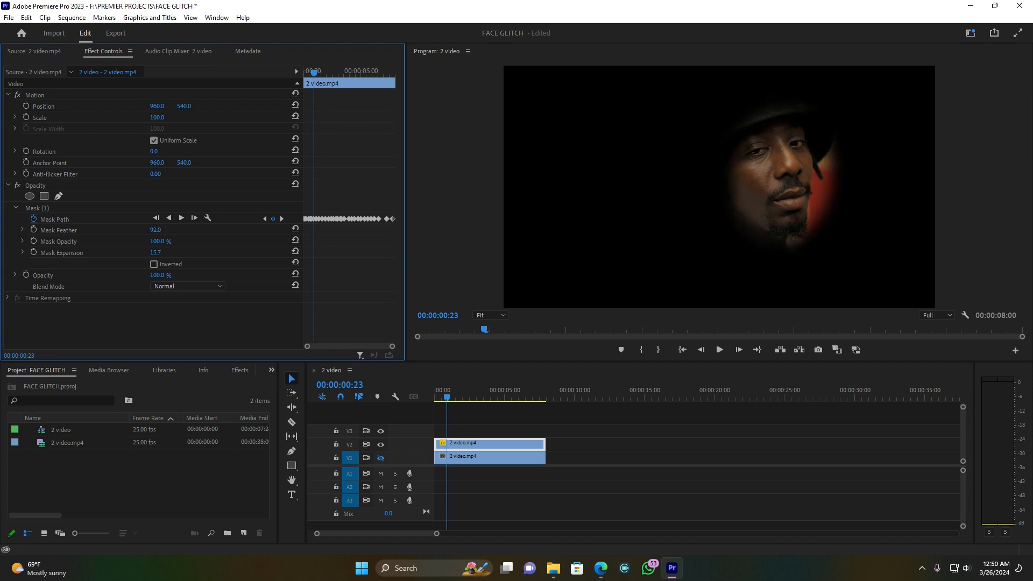
# Show the bottom video track again and reselect the upper clip
pyautogui.click(379, 457)
pyautogui.click(473, 455)
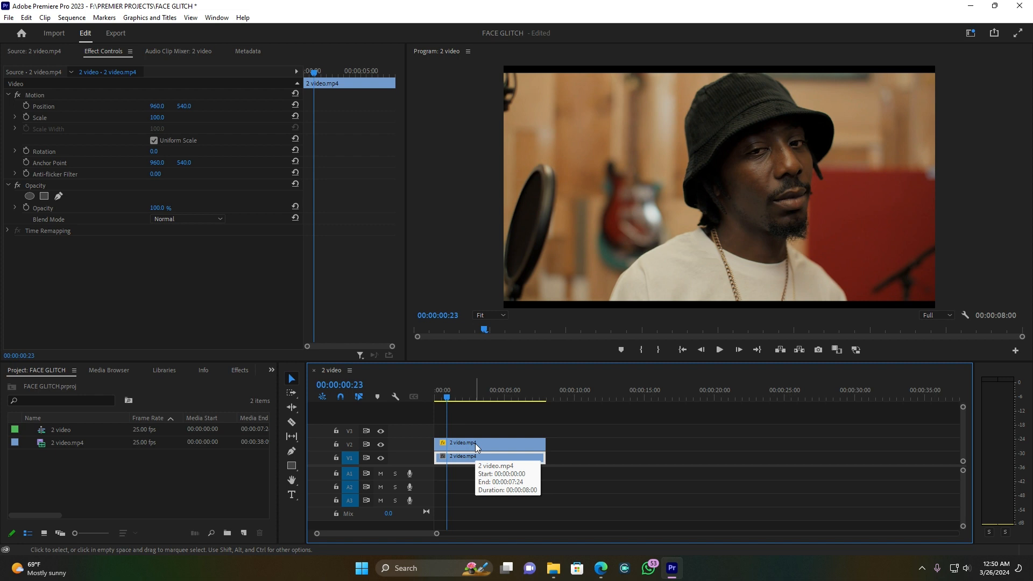
pyautogui.click(475, 443)
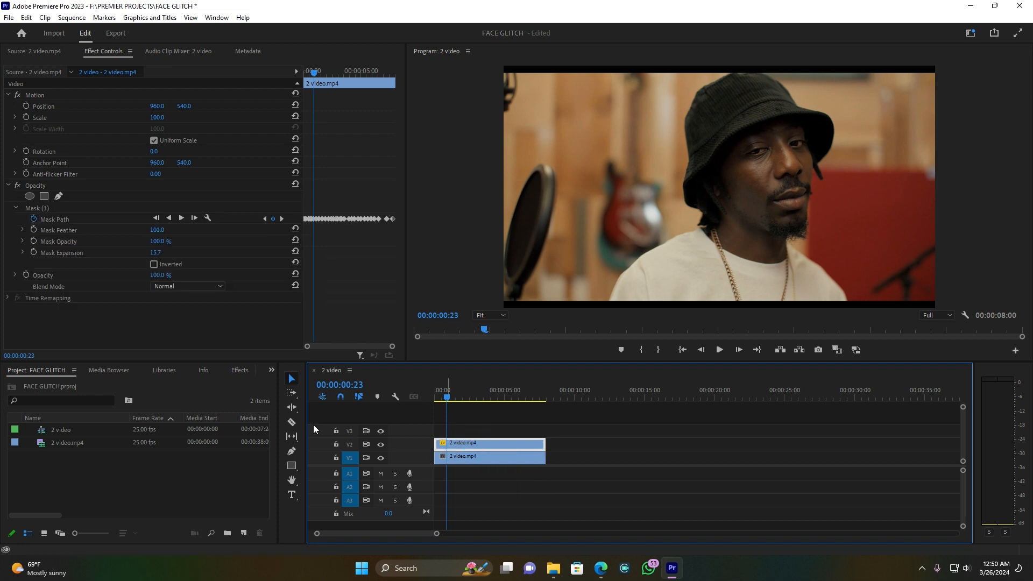
# Search the effects for ECHO and apply the Echo video effect to the upper clip
pyautogui.click(238, 370)
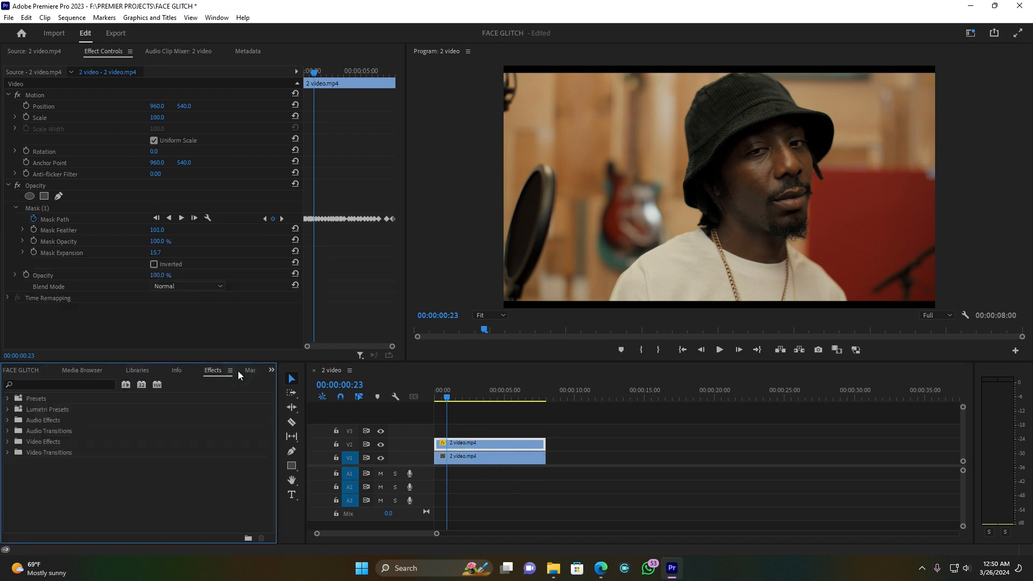
pyautogui.click(78, 384)
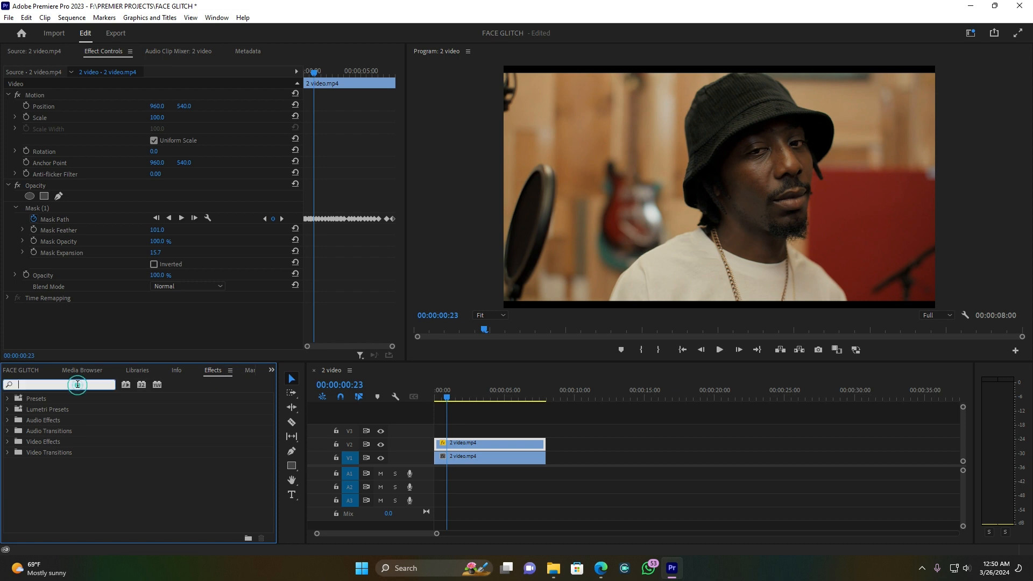
pyautogui.write('ECHO')
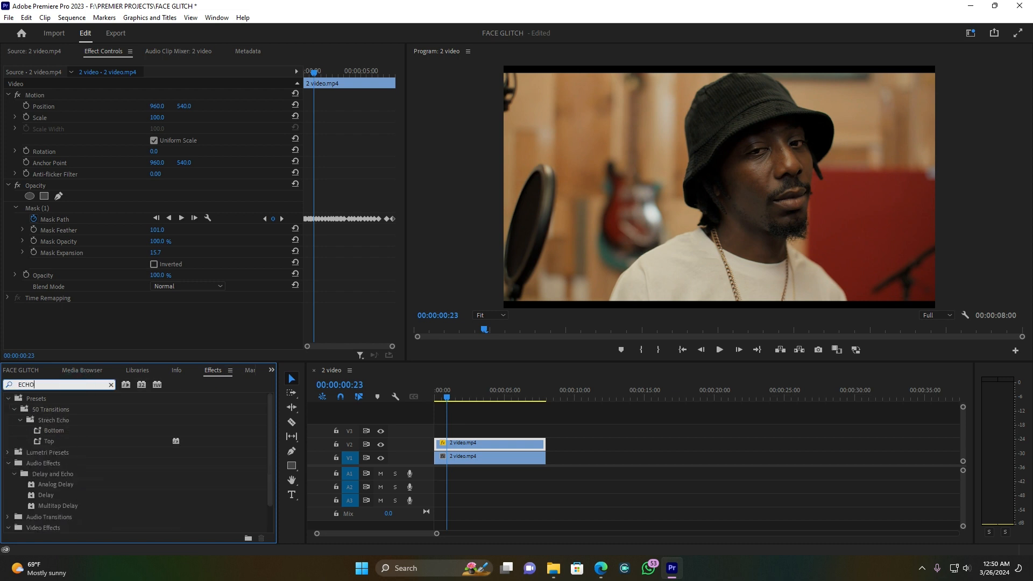
pyautogui.scroll(-2, 77, 426)
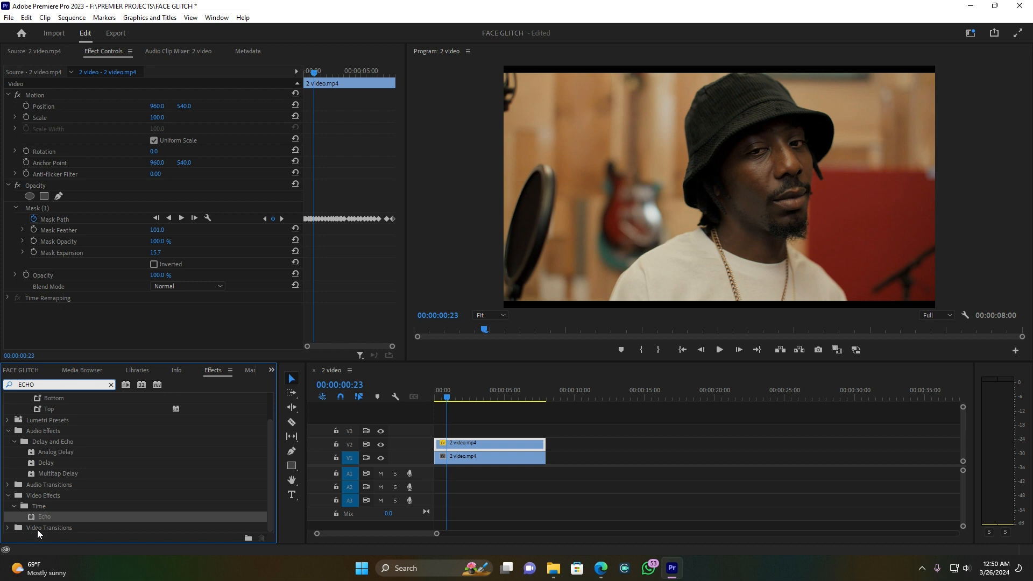
pyautogui.click(42, 516)
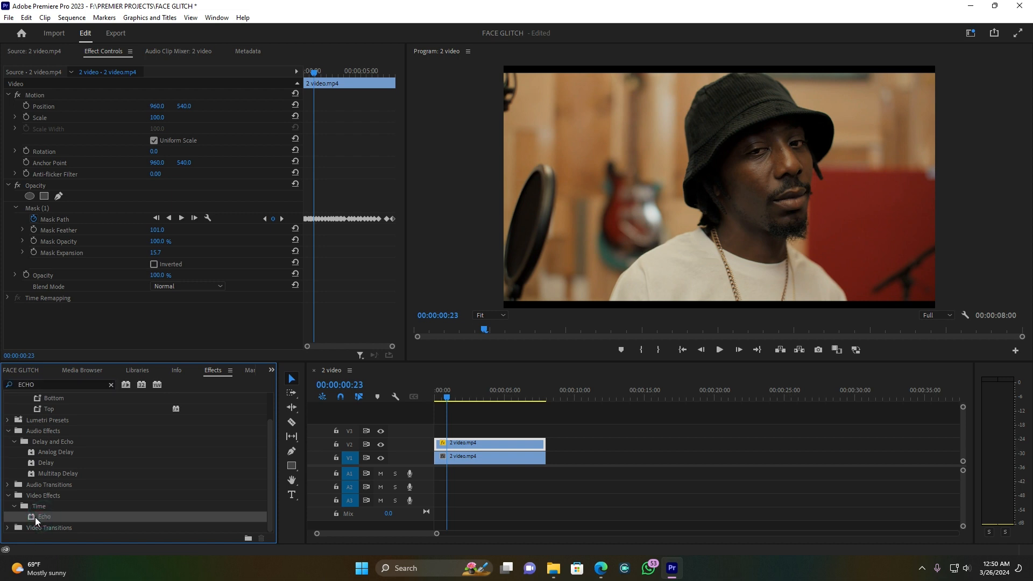
pyautogui.moveTo(33, 517); pyautogui.dragTo(476, 443)
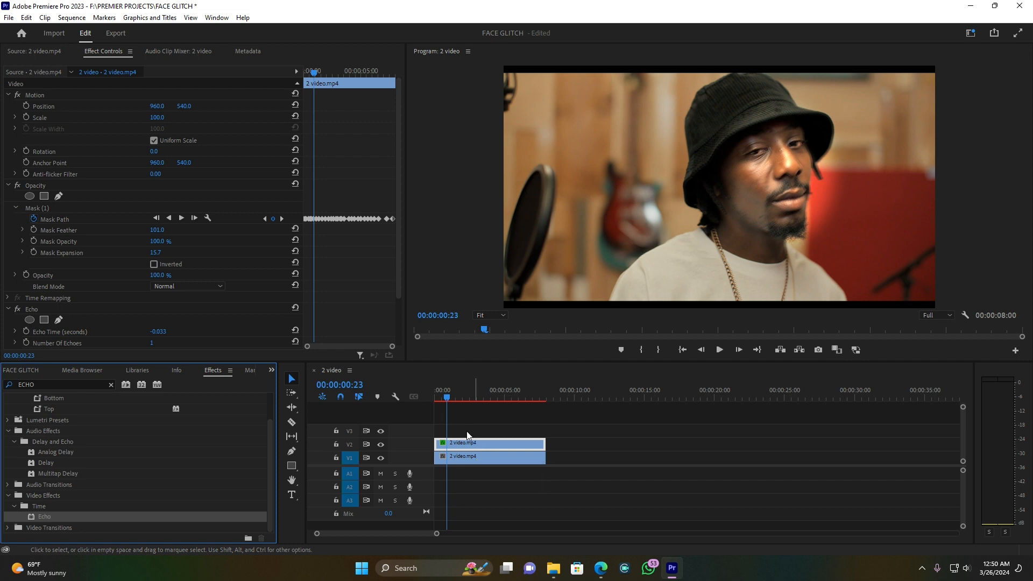
# At the clip's start, enable keyframing for the Echo effect's Echo Time and Number Of Echoes
pyautogui.moveTo(449, 399); pyautogui.dragTo(437, 399)
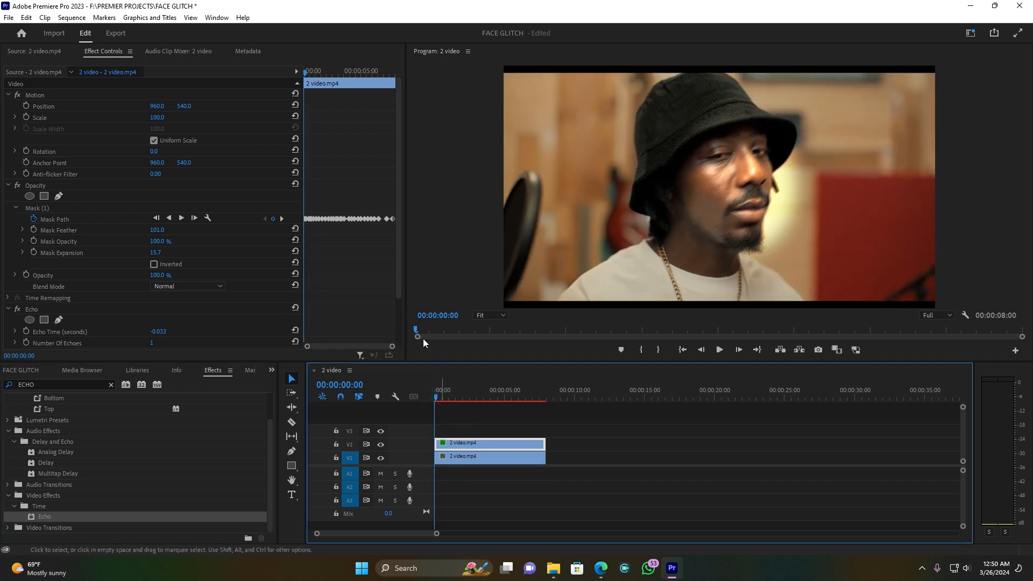
pyautogui.moveTo(399, 283); pyautogui.dragTo(398, 349)
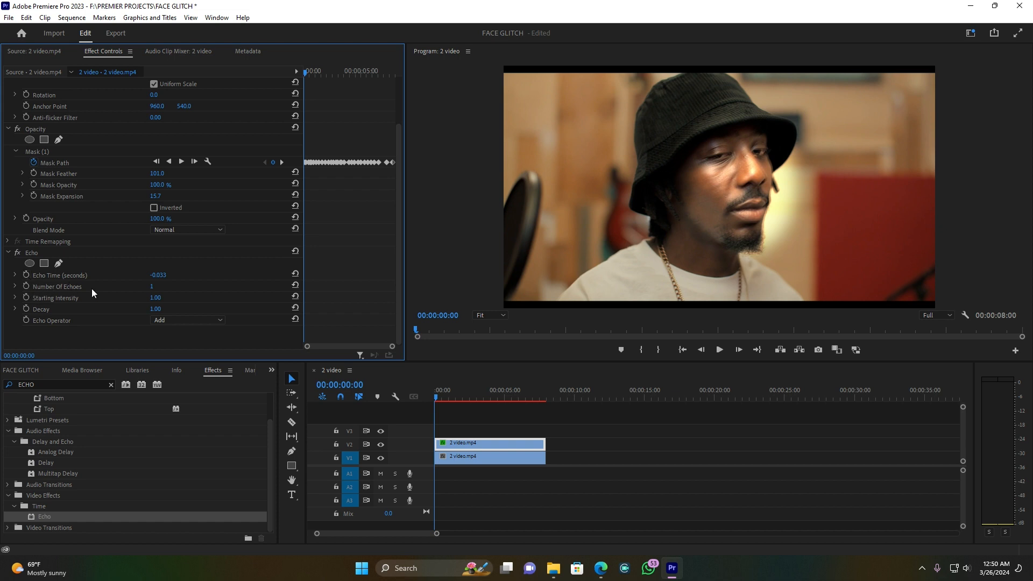
pyautogui.click(25, 275)
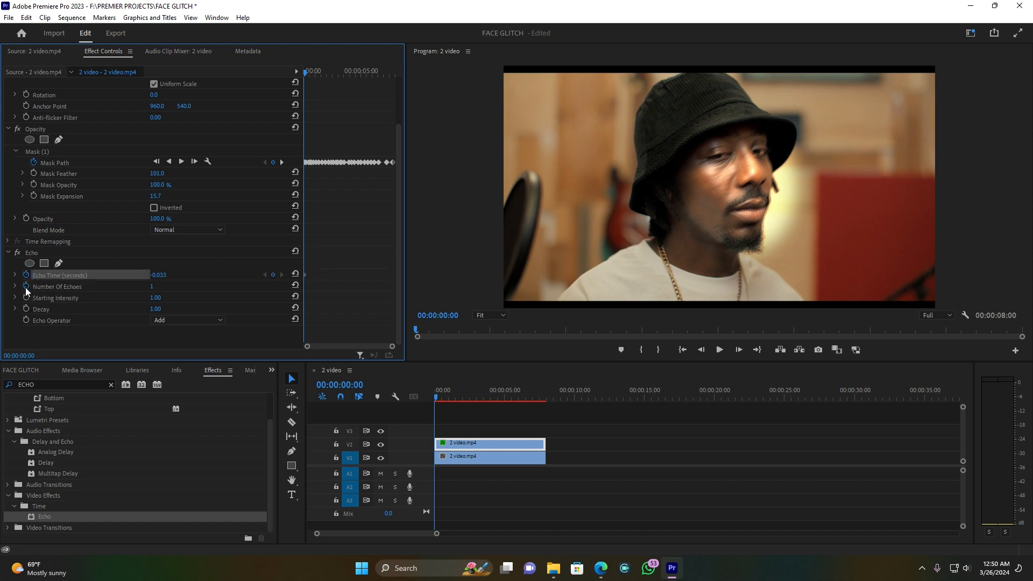
pyautogui.click(26, 286)
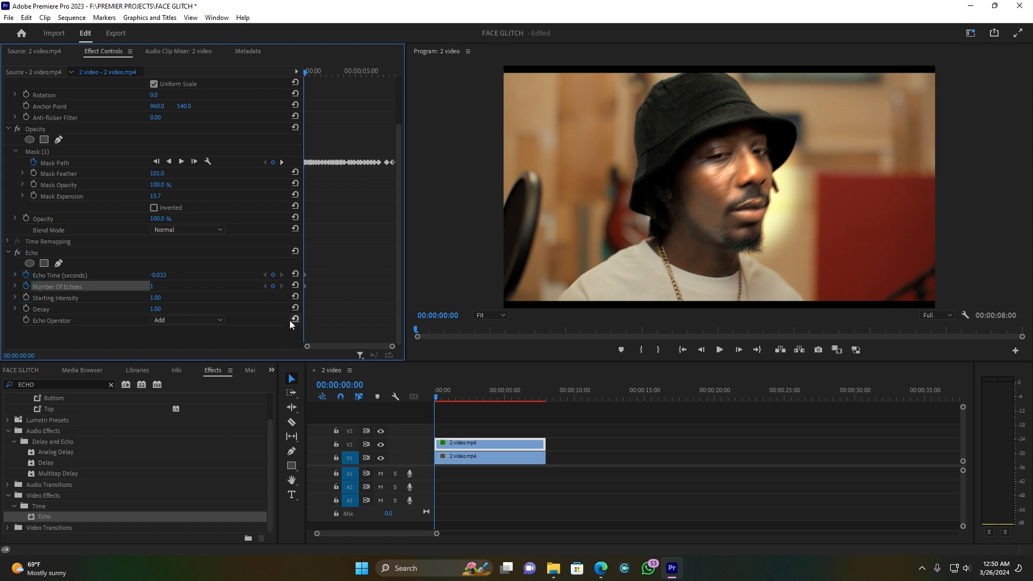
# Advance a few frames and set Number Of Echoes to 2
pyautogui.press('space')
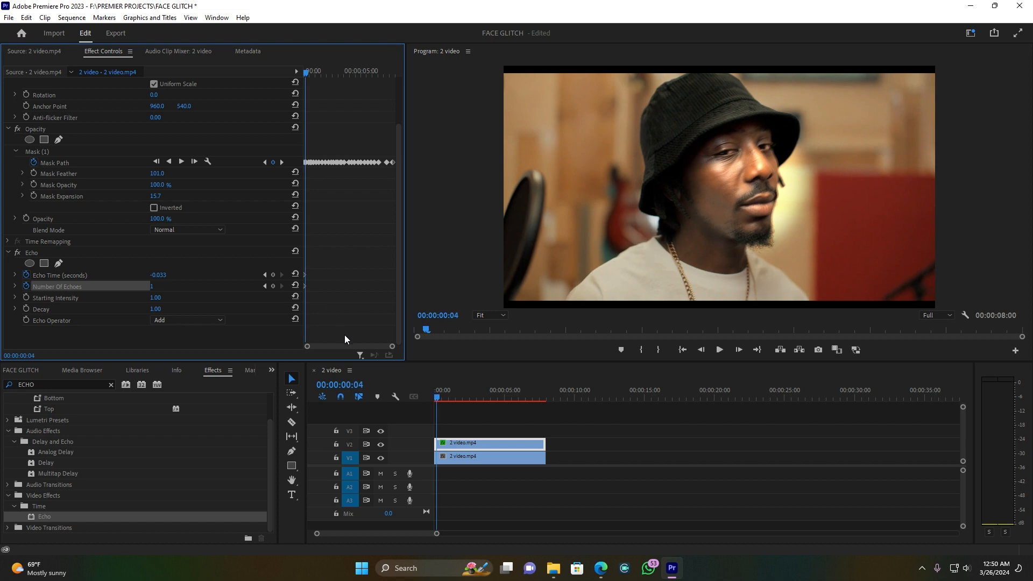
pyautogui.click(152, 287)
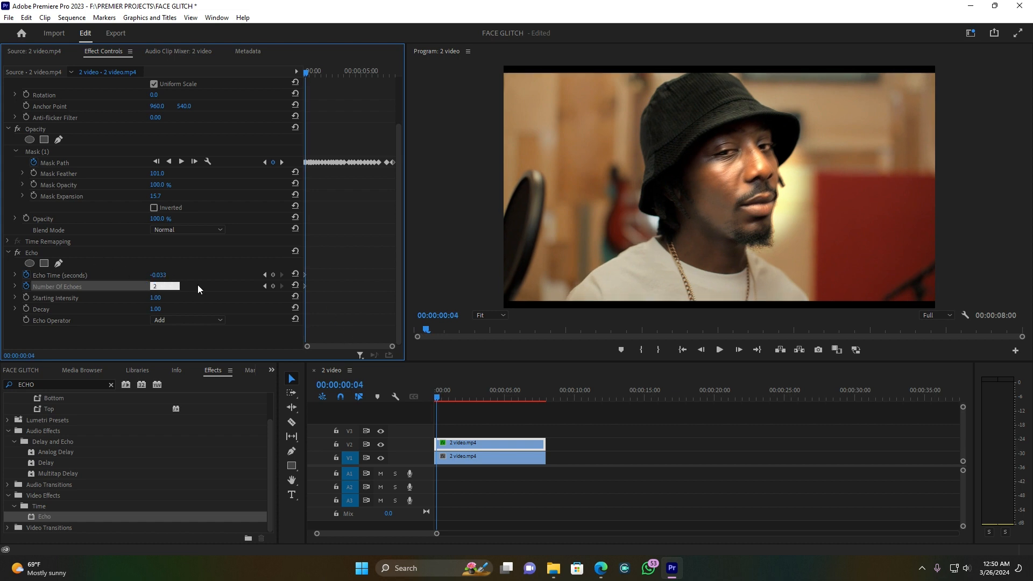
pyautogui.press('Return')
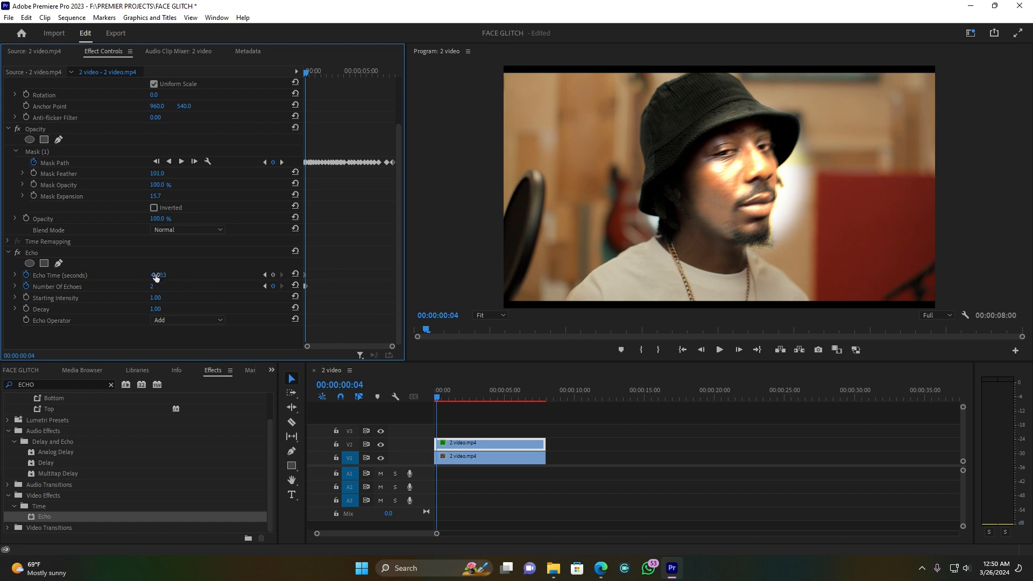
# Set Echo Time to 0.167 seconds at the same frame
pyautogui.click(156, 274)
pyautogui.click(191, 270)
pyautogui.moveTo(160, 275); pyautogui.dragTo(160, 275)
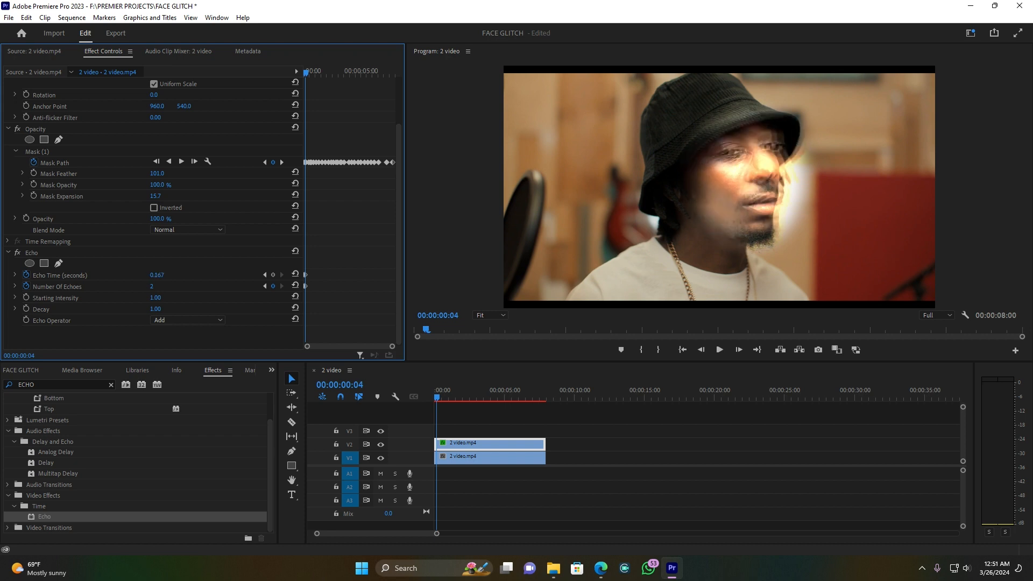
pyautogui.click(157, 277)
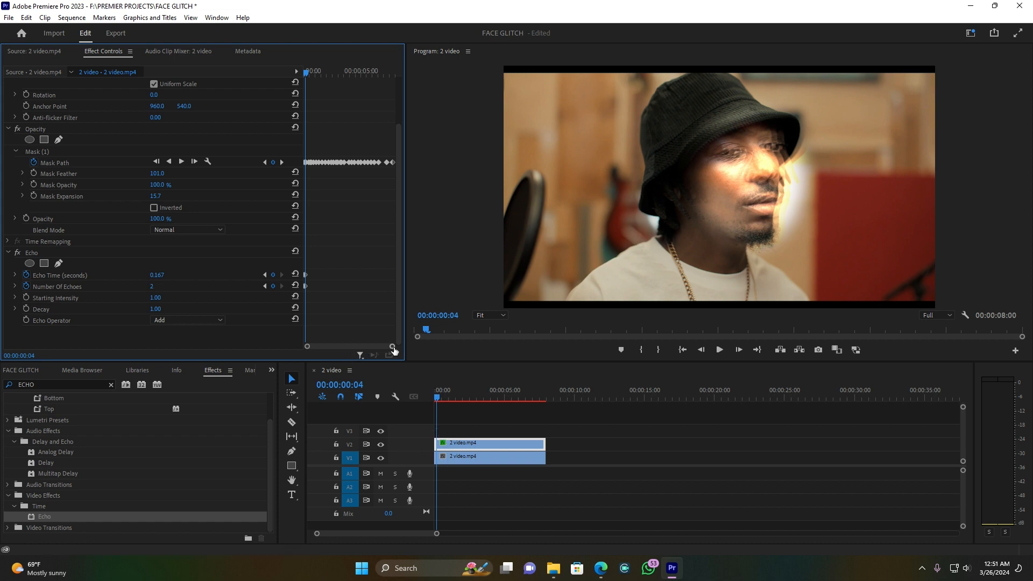
pyautogui.moveTo(392, 347); pyautogui.dragTo(325, 347)
pyautogui.click(312, 303)
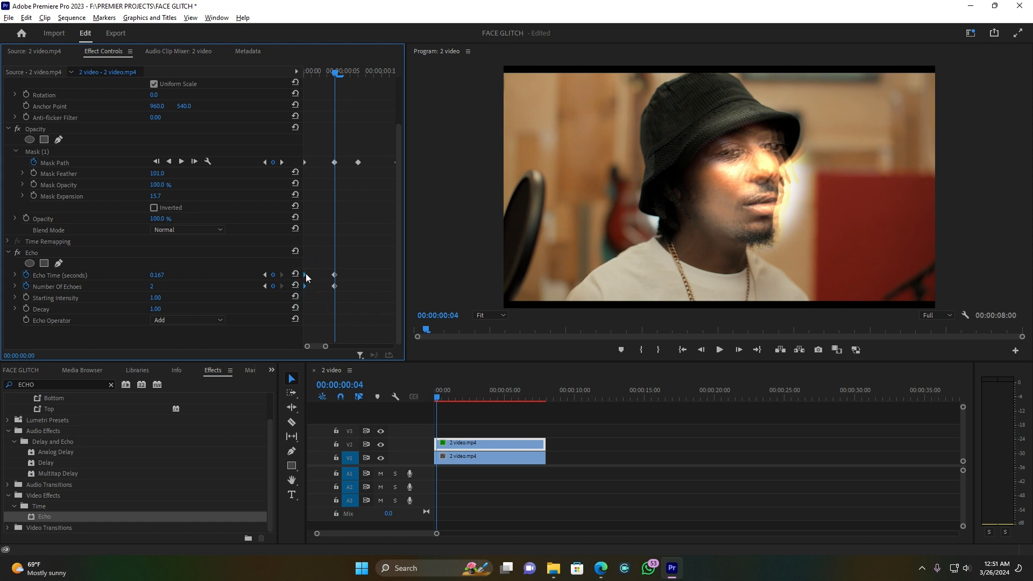
# Duplicate the Echo Time and Number Of Echoes keyframes a few frames later, then play the clip from the start
pyautogui.moveTo(307, 276); pyautogui.dragTo(366, 278)
pyautogui.moveTo(325, 346); pyautogui.dragTo(337, 347)
pyautogui.moveTo(301, 253); pyautogui.dragTo(321, 294)
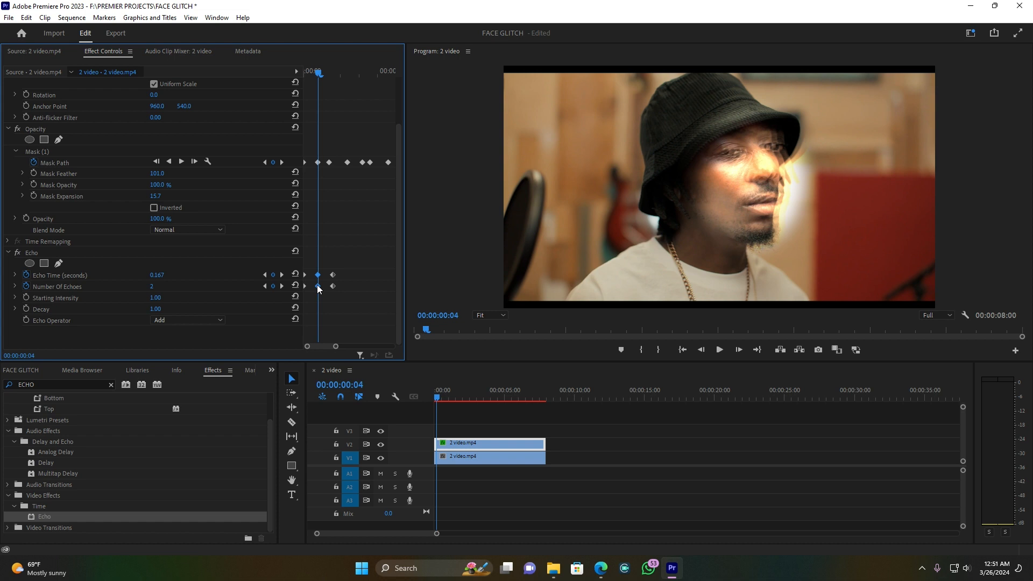
pyautogui.moveTo(317, 287); pyautogui.dragTo(351, 284)
pyautogui.moveTo(456, 398); pyautogui.dragTo(413, 401)
pyautogui.press('space')
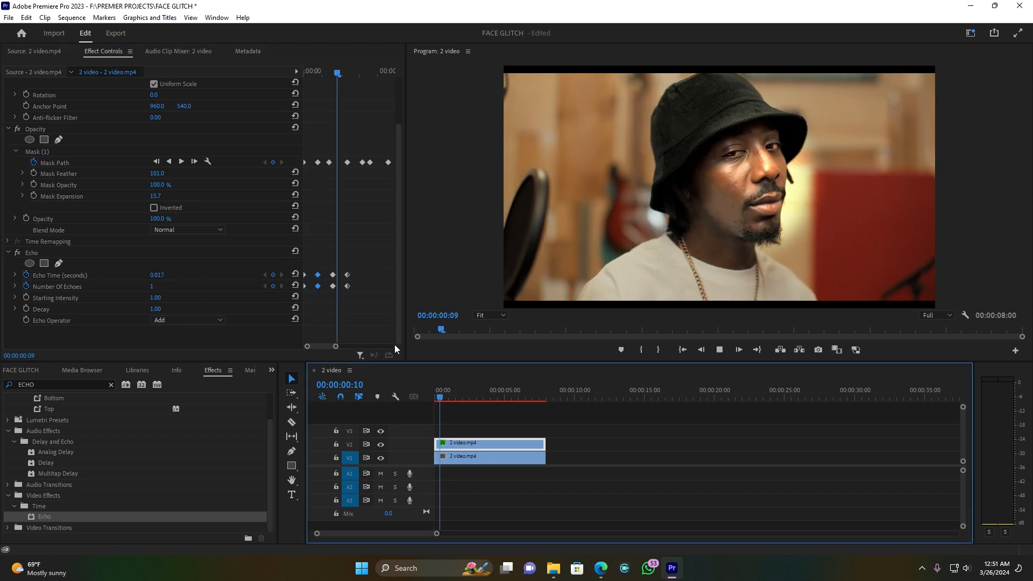
# Copy the group of Echo keyframes further along the clip and replay it from the start
pyautogui.press('space')
pyautogui.moveTo(336, 347); pyautogui.dragTo(345, 347)
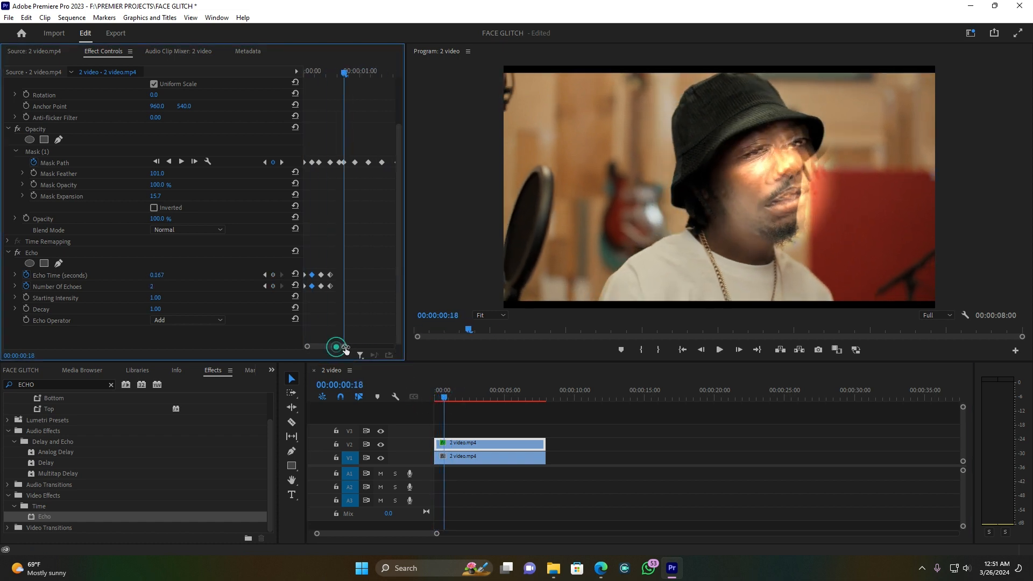
pyautogui.moveTo(356, 309); pyautogui.dragTo(371, 285)
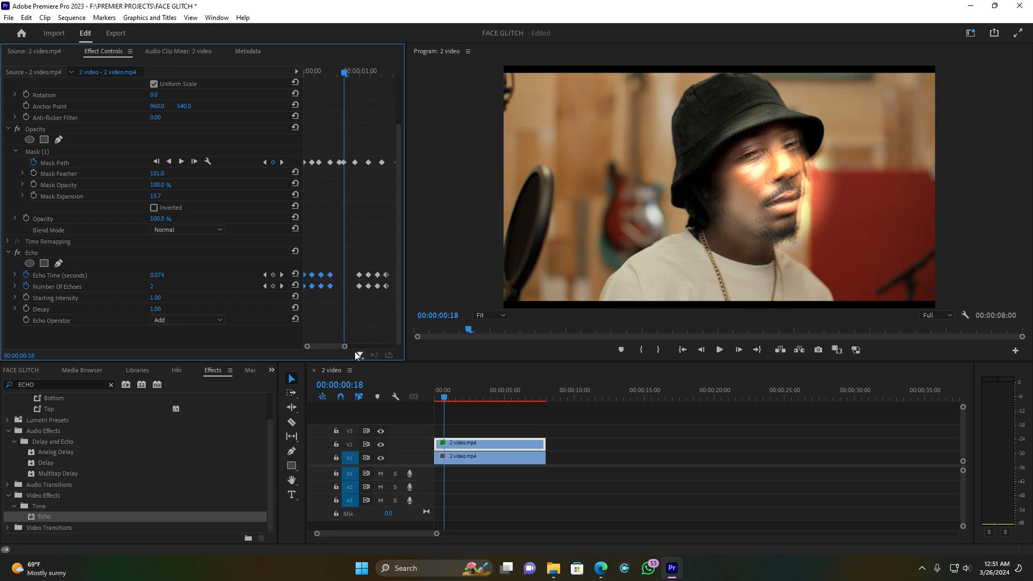
pyautogui.moveTo(347, 348); pyautogui.dragTo(380, 349)
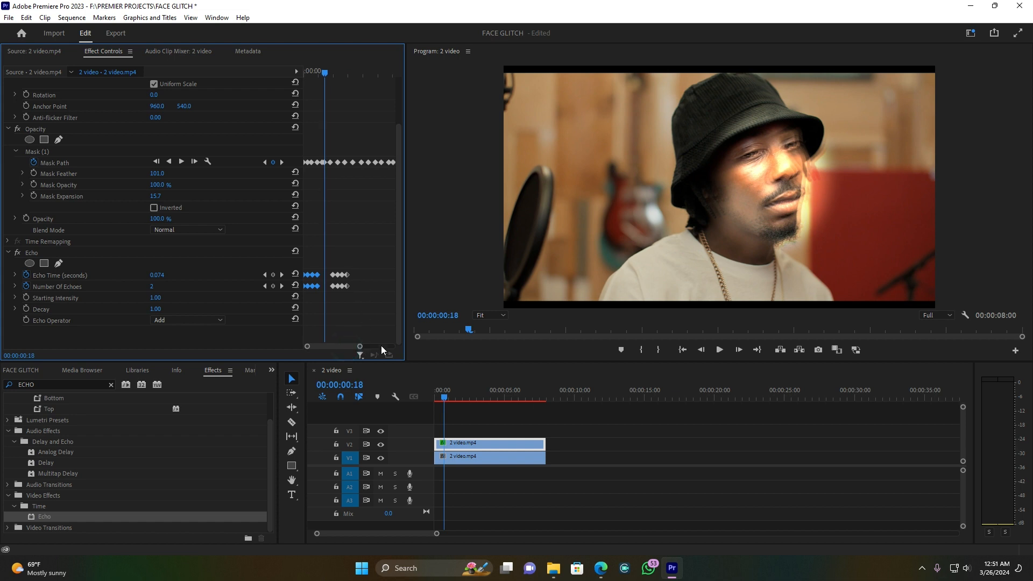
pyautogui.click(447, 394)
pyautogui.press('space')
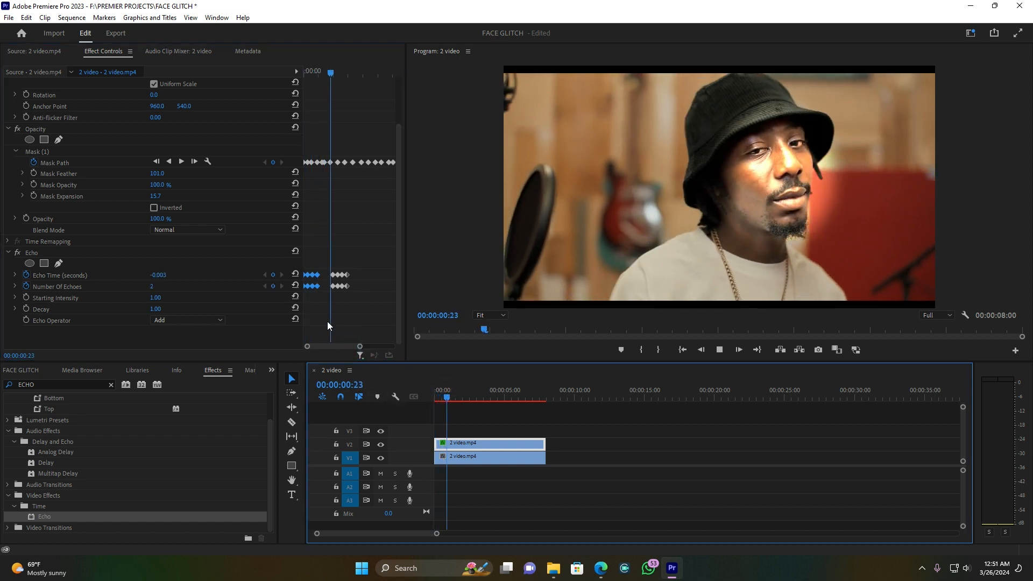
# Select all Echo keyframes and repeat them across the rest of the clip, then preview from the start
pyautogui.click(311, 264)
pyautogui.moveTo(310, 264); pyautogui.dragTo(370, 284)
pyautogui.moveTo(360, 343); pyautogui.dragTo(385, 345)
pyautogui.moveTo(376, 308); pyautogui.dragTo(362, 279)
pyautogui.click(363, 301)
pyautogui.moveTo(455, 394); pyautogui.dragTo(403, 394)
pyautogui.press('space')
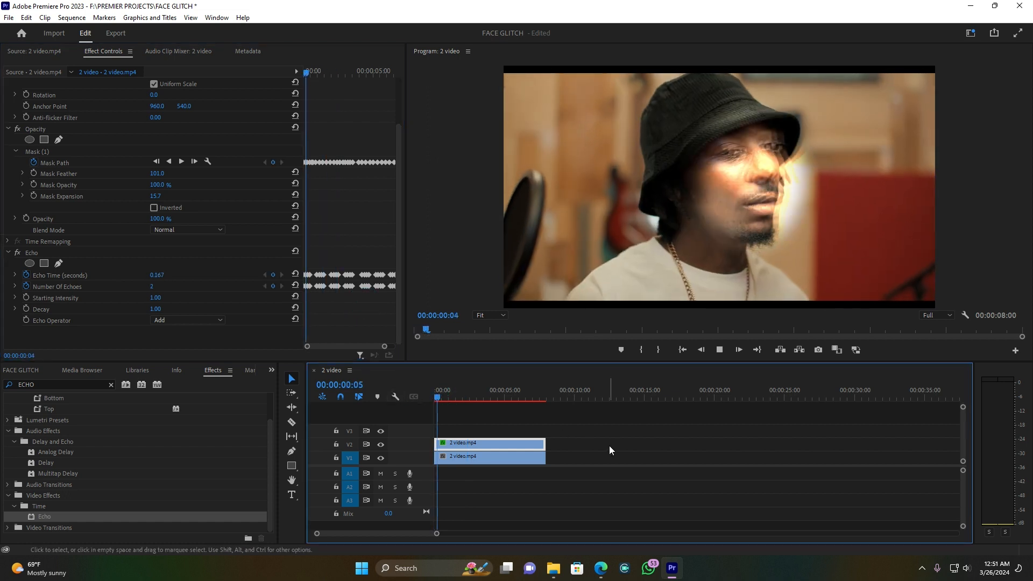